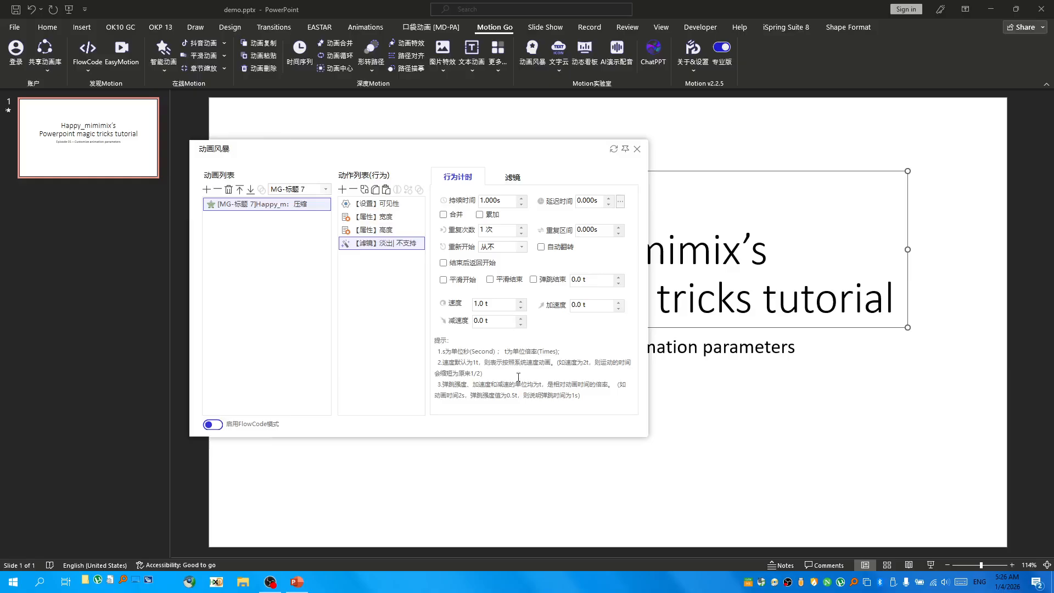
# Step: Examine the timing and filter settings of the title's Compress animation behaviours and close the animation editor
pyautogui.moveTo(475, 354); pyautogui.dragTo(575, 397)
pyautogui.click(548, 398)
pyautogui.click(512, 177)
pyautogui.click(457, 176)
pyautogui.click(379, 217)
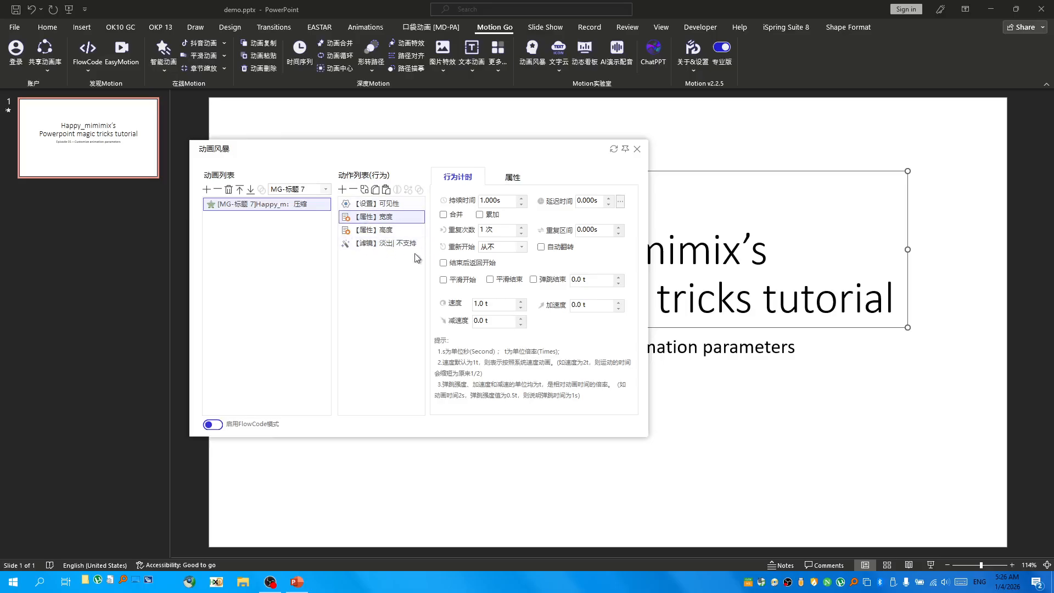
pyautogui.click(636, 149)
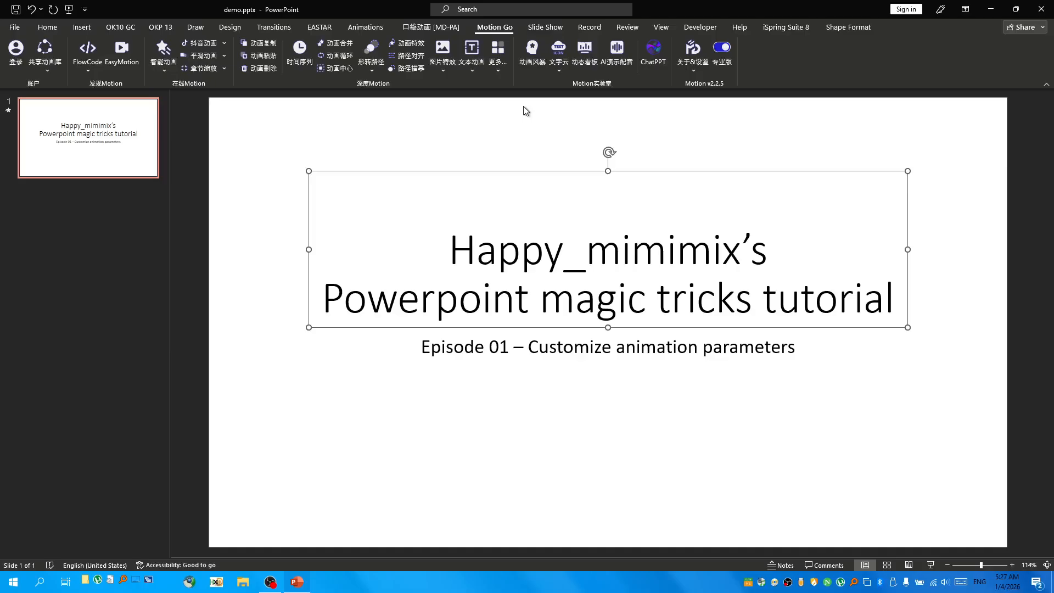
# Step: Replace the title's Compress animation with the Float In entrance effect
pyautogui.click(354, 28)
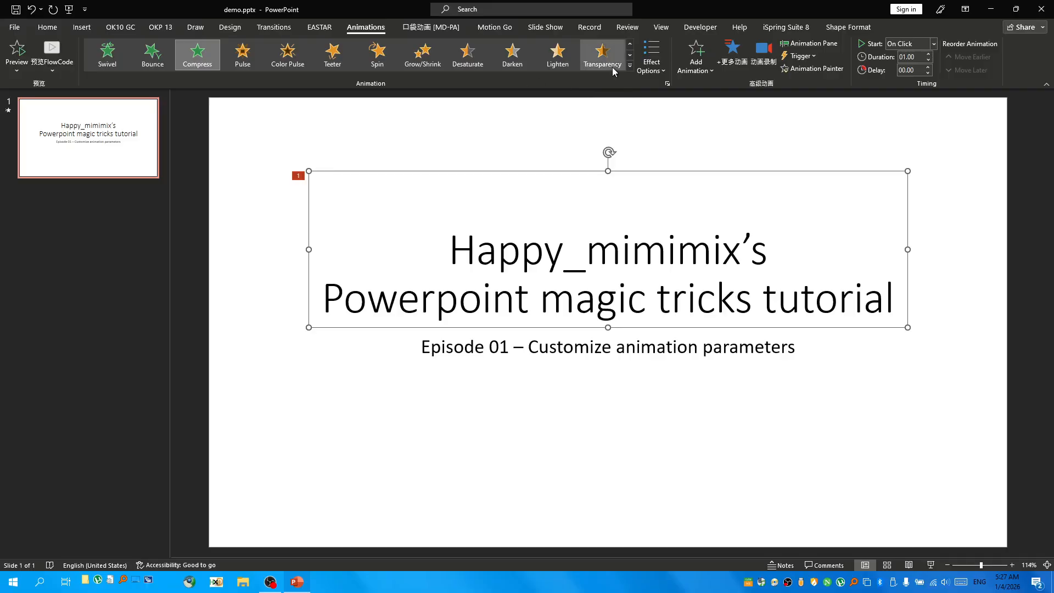
pyautogui.click(630, 66)
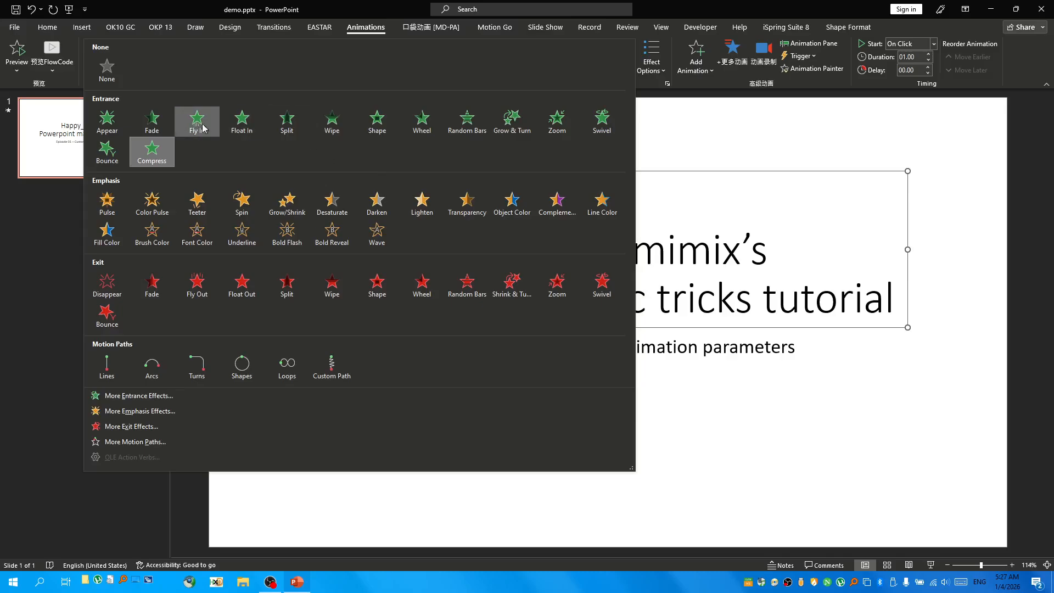
pyautogui.click(241, 119)
# Step: Try the Float Down direction on the title's Float In effect and return it to Float Up
pyautogui.click(652, 59)
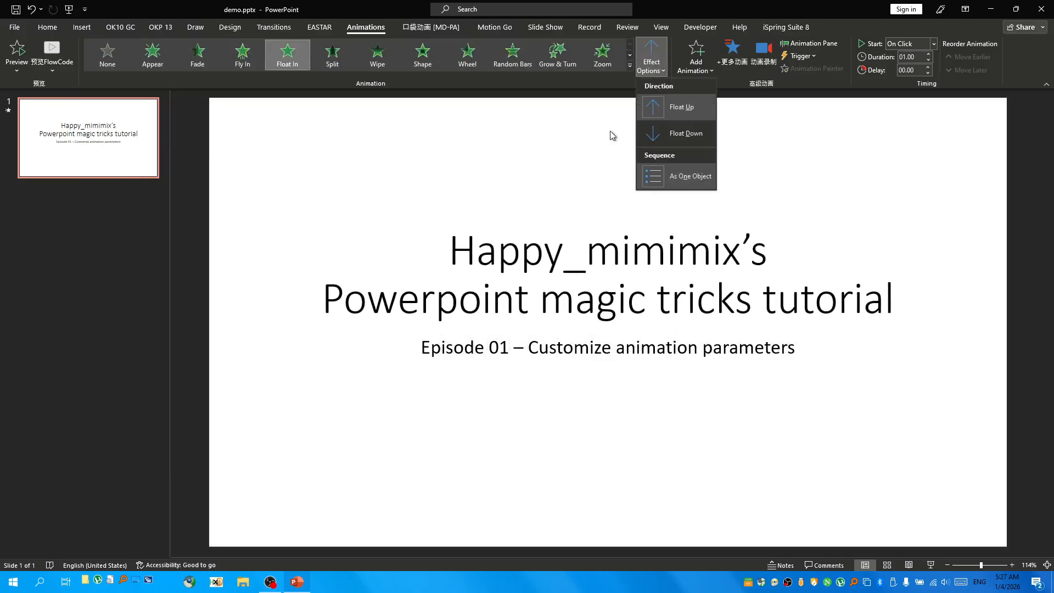
pyautogui.click(660, 132)
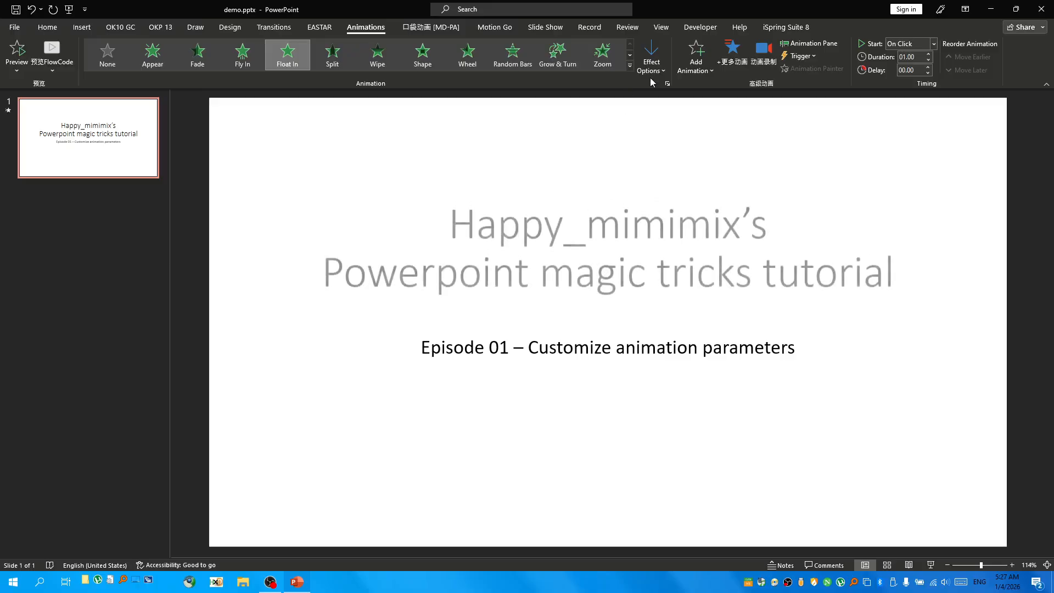
pyautogui.click(651, 59)
pyautogui.click(657, 114)
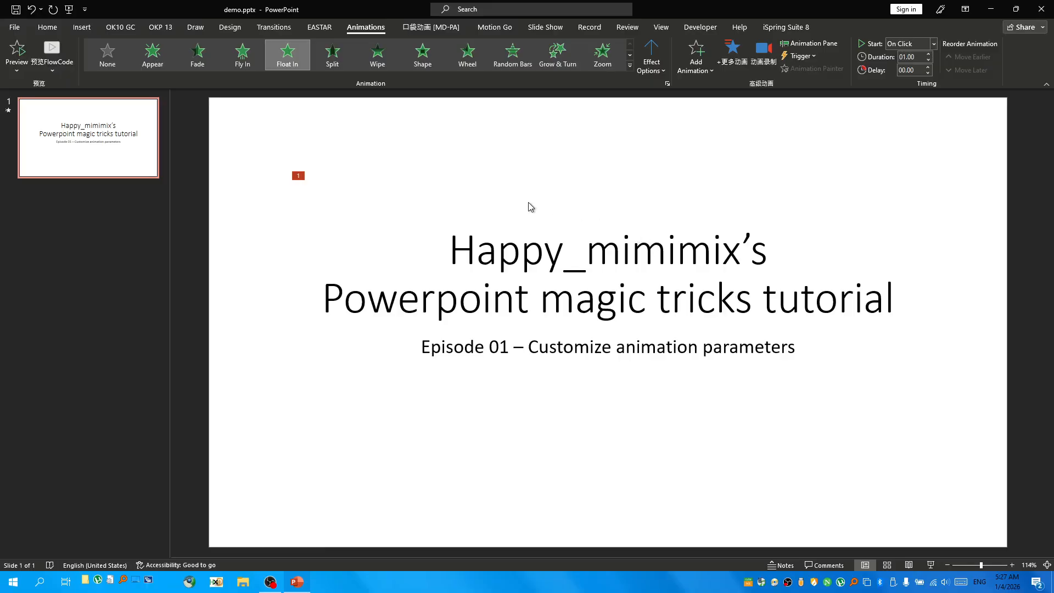
# Step: Open the 动画风暴 editor for the title's Float In animation and look through its fade filter and X-coordinate behaviours
pyautogui.click(479, 27)
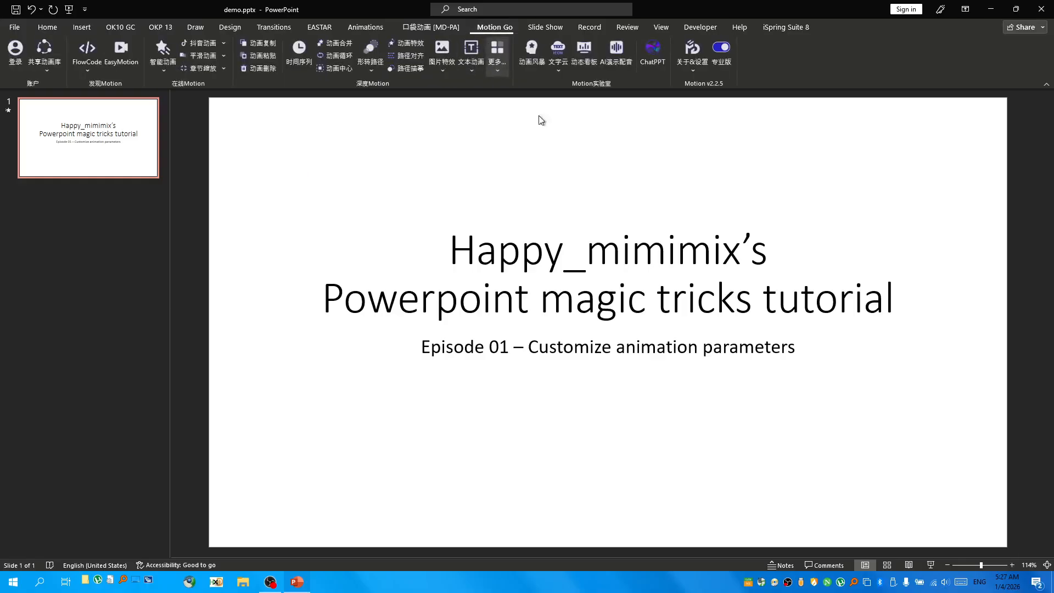
pyautogui.click(531, 72)
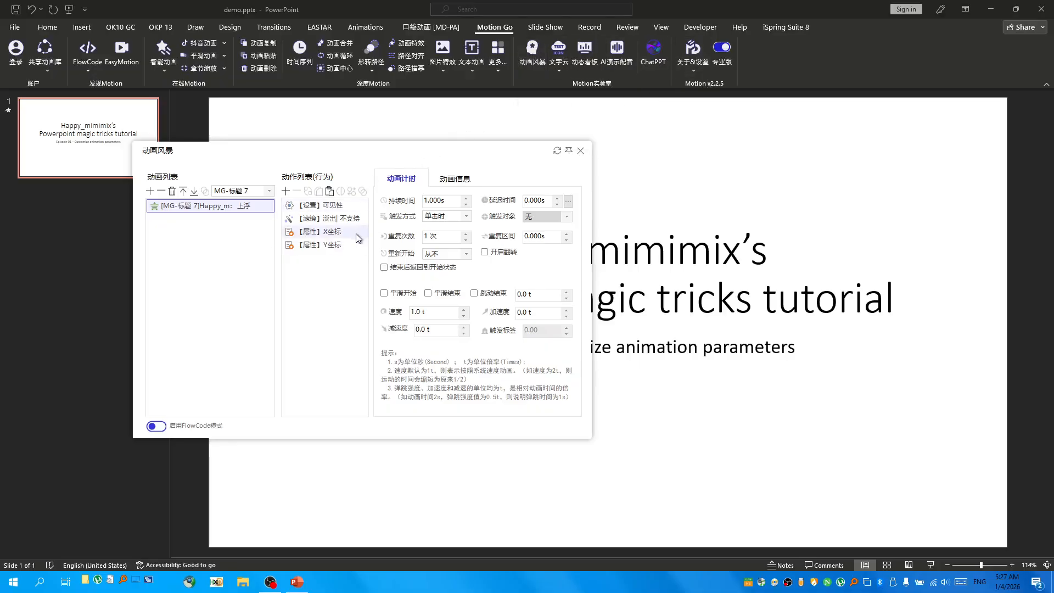
pyautogui.click(318, 220)
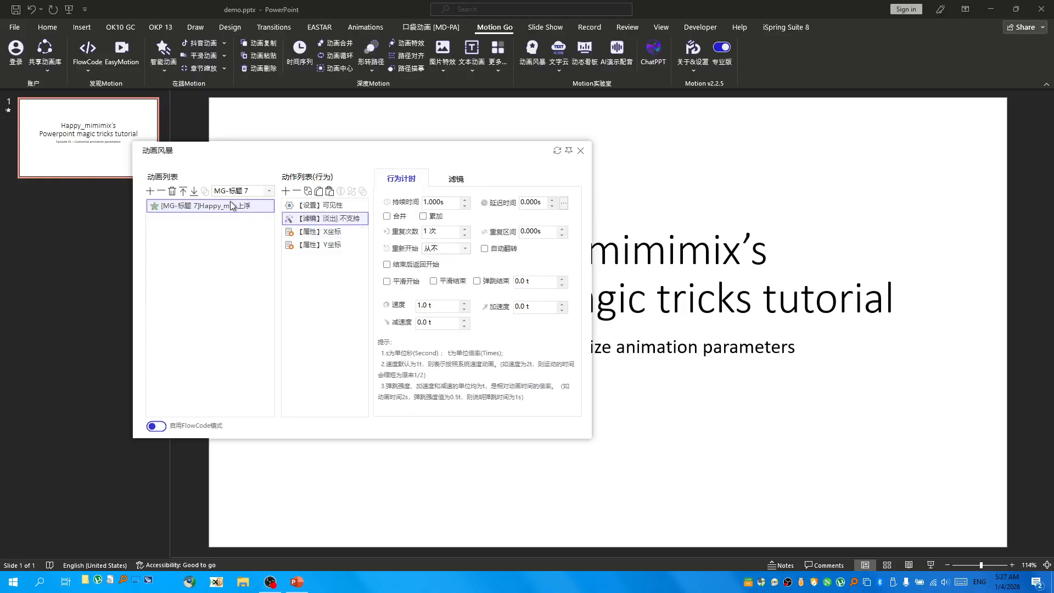
pyautogui.click(327, 232)
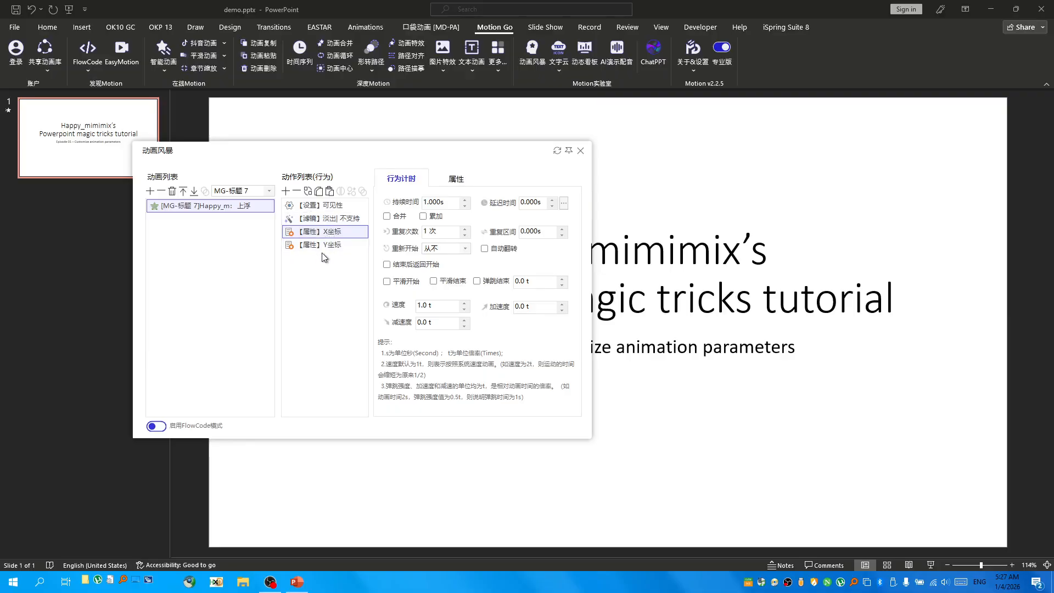
pyautogui.click(341, 219)
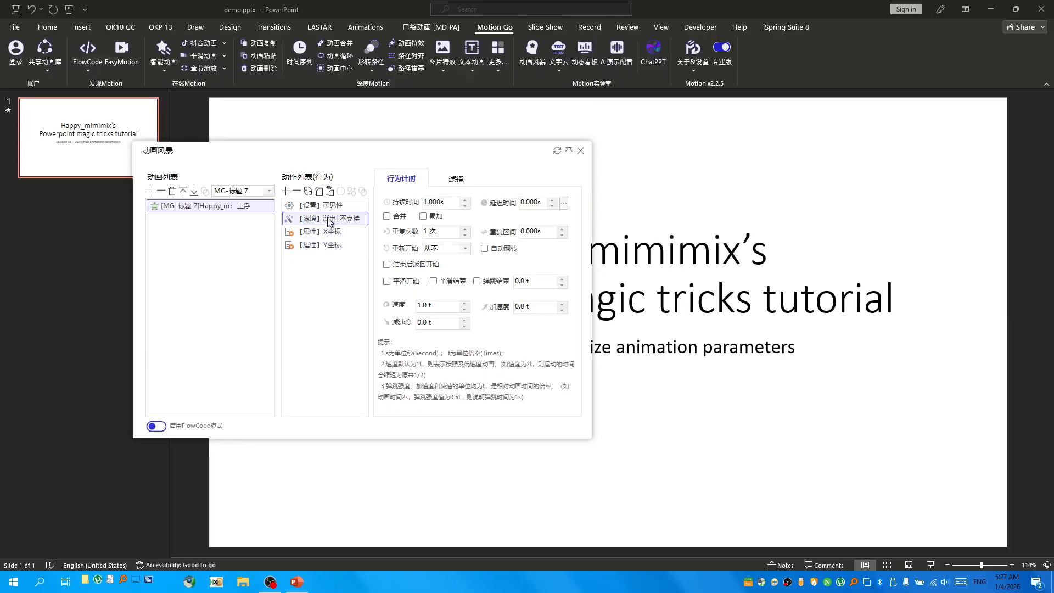
pyautogui.click(336, 234)
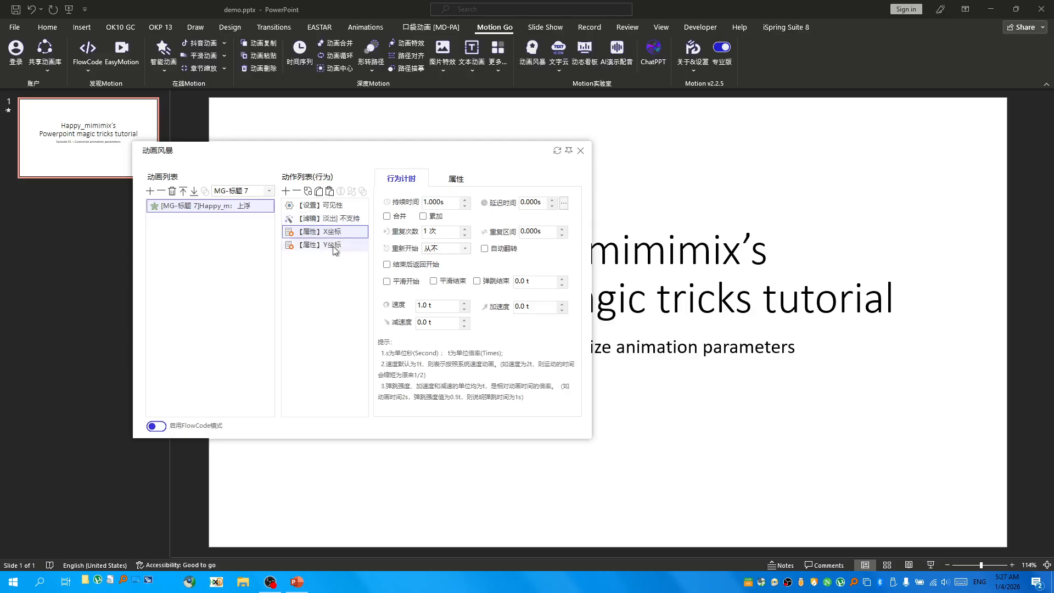
# Step: Examine the value formulas of the first and second keyframes in the X-coordinate behaviour
pyautogui.click(460, 183)
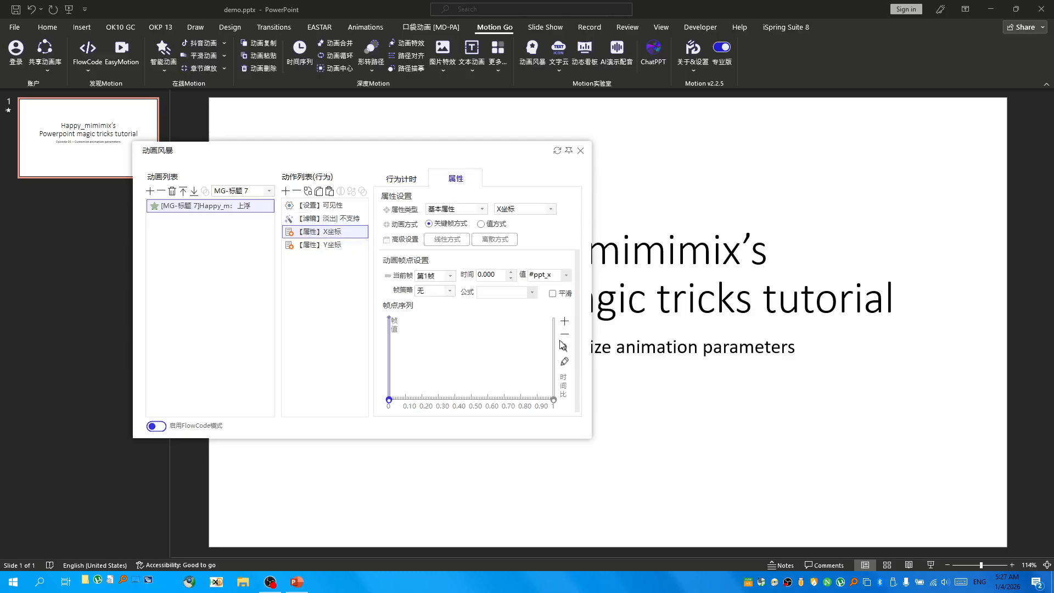
pyautogui.click(566, 276)
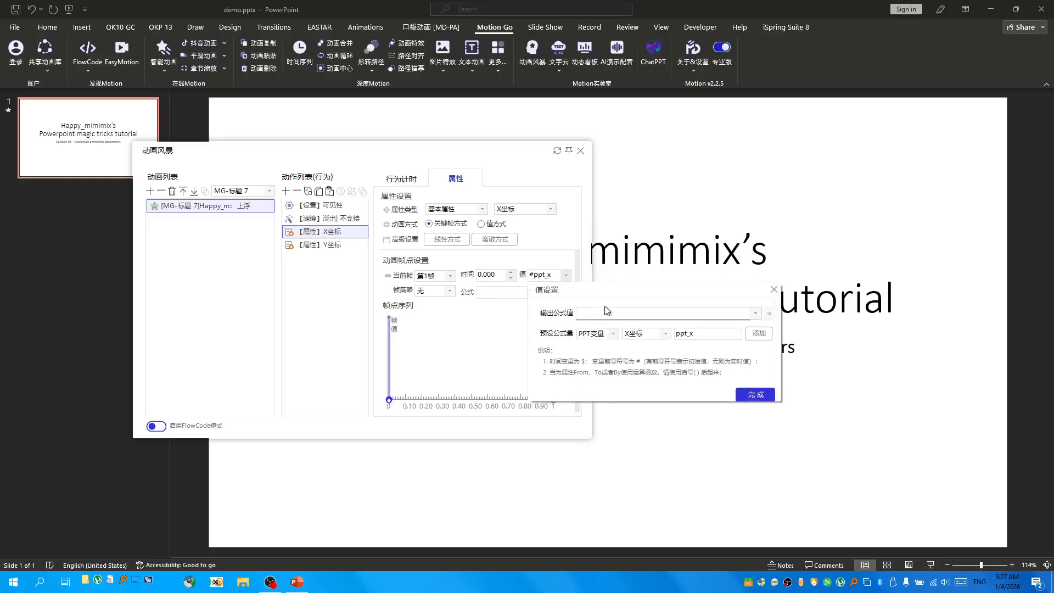
pyautogui.moveTo(608, 312); pyautogui.dragTo(568, 312)
pyautogui.click(602, 313)
pyautogui.moveTo(578, 313); pyautogui.dragTo(706, 315)
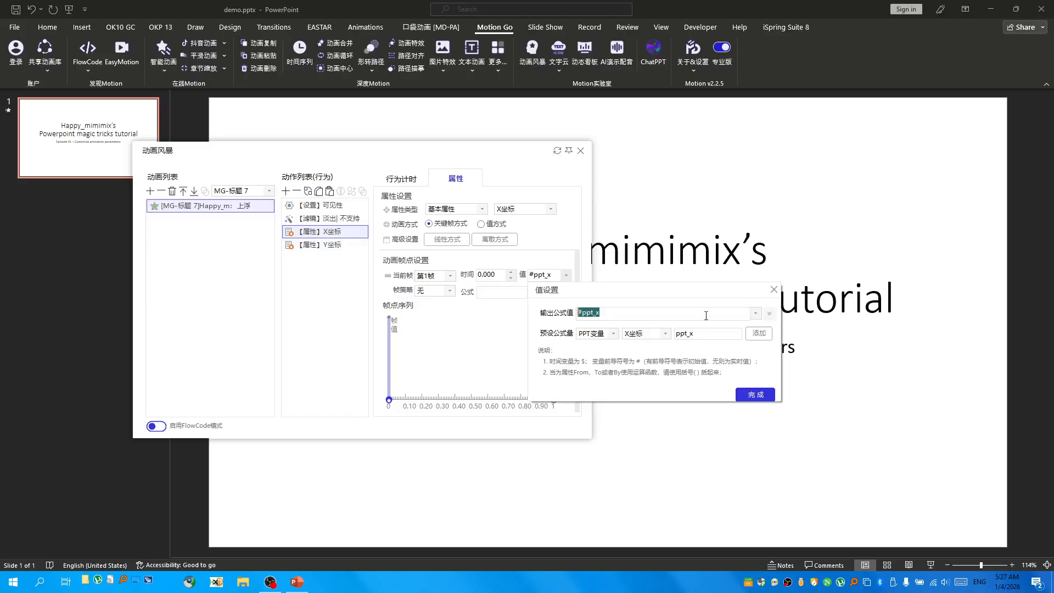
pyautogui.click(773, 289)
pyautogui.click(554, 336)
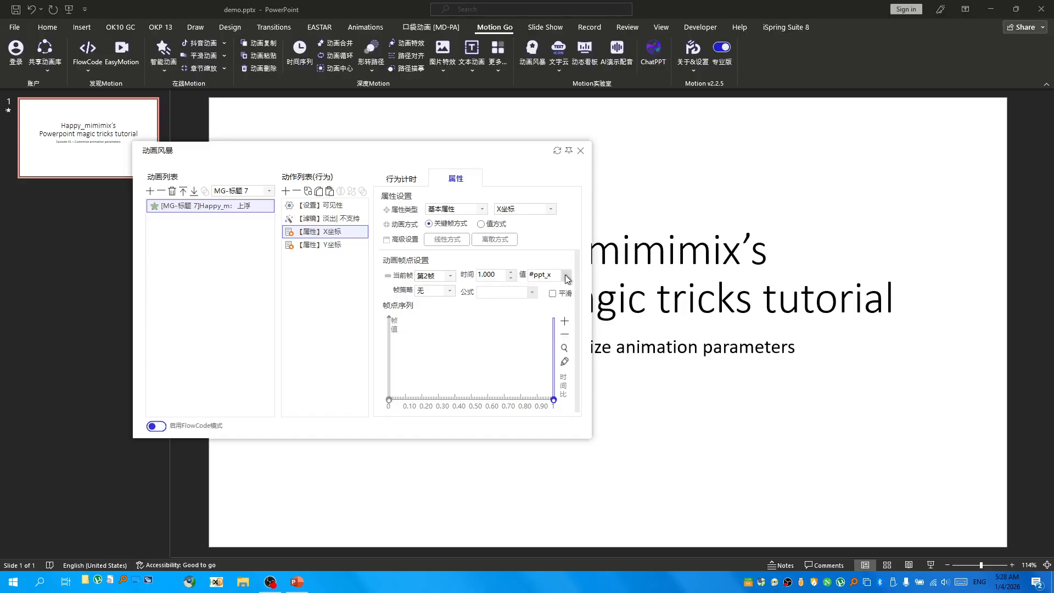
pyautogui.click(566, 276)
pyautogui.moveTo(635, 316); pyautogui.dragTo(578, 319)
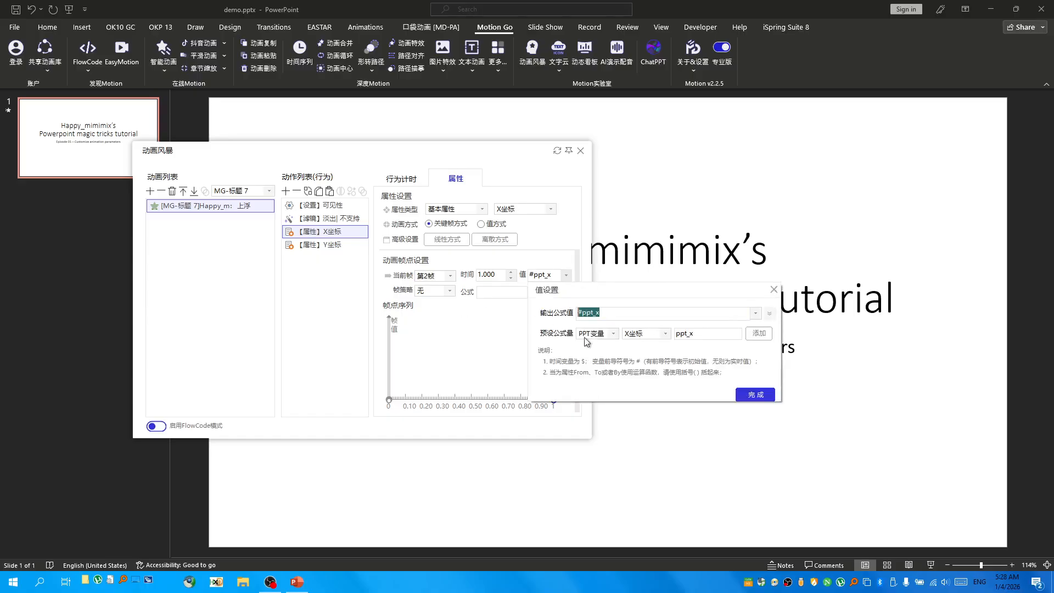
pyautogui.click(774, 290)
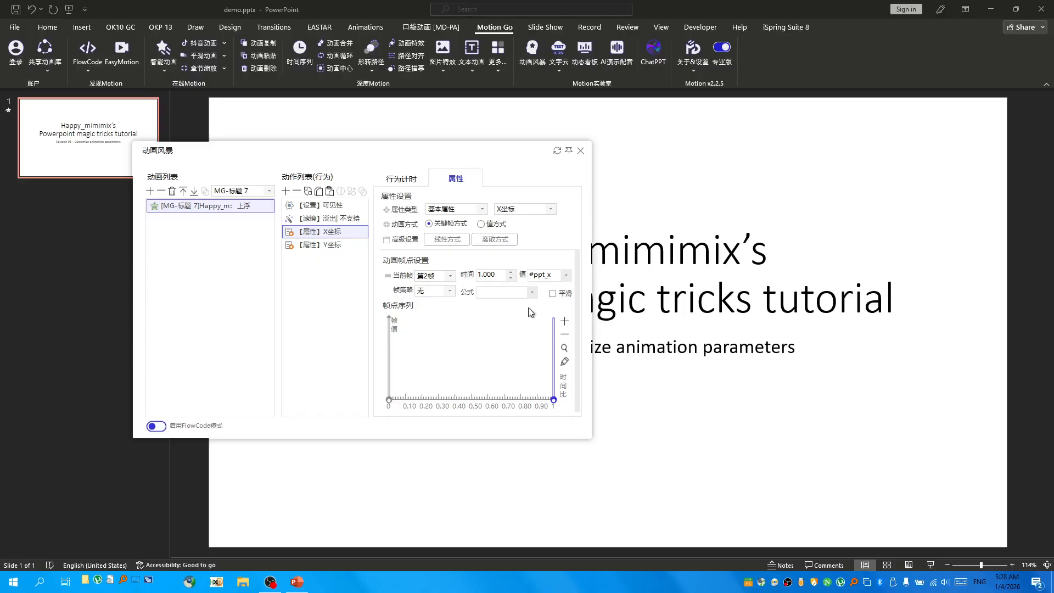
# Step: Examine the value formulas of the first and second keyframes in the Y-coordinate behaviour
pyautogui.click(324, 245)
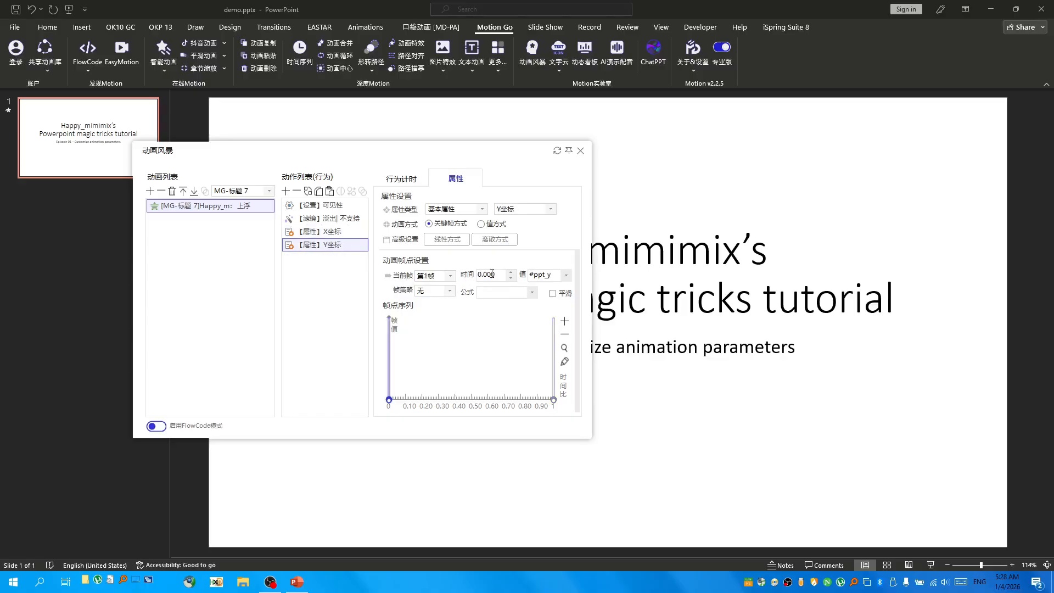
pyautogui.click(567, 275)
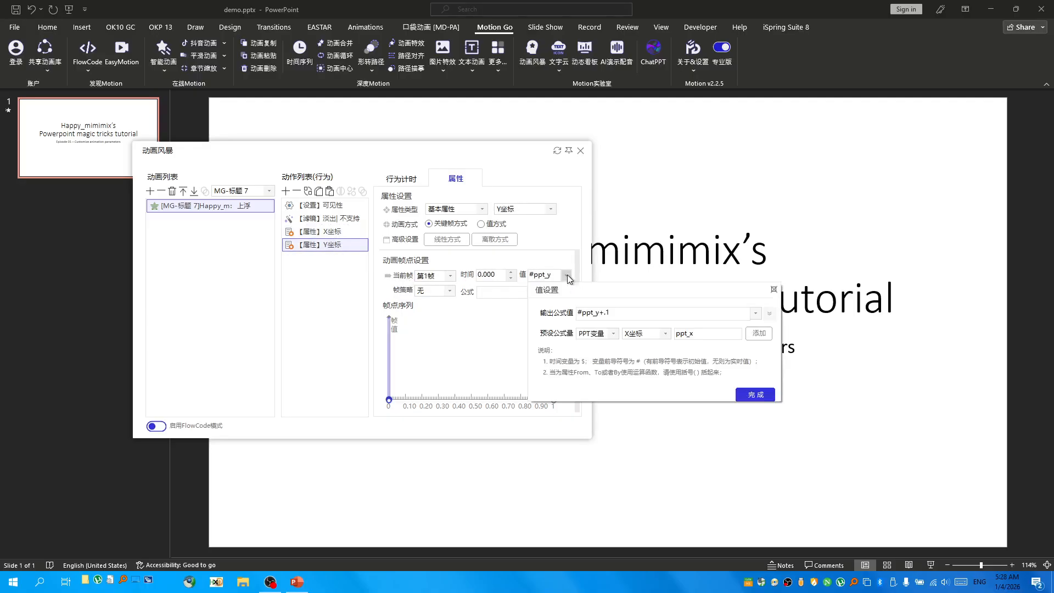
pyautogui.click(617, 311)
pyautogui.write('+.1')
pyautogui.moveTo(617, 312)
pyautogui.mouseDown()
pyautogui.moveTo(539, 309)
pyautogui.moveTo(614, 313)
pyautogui.mouseUp()
pyautogui.click(602, 314)
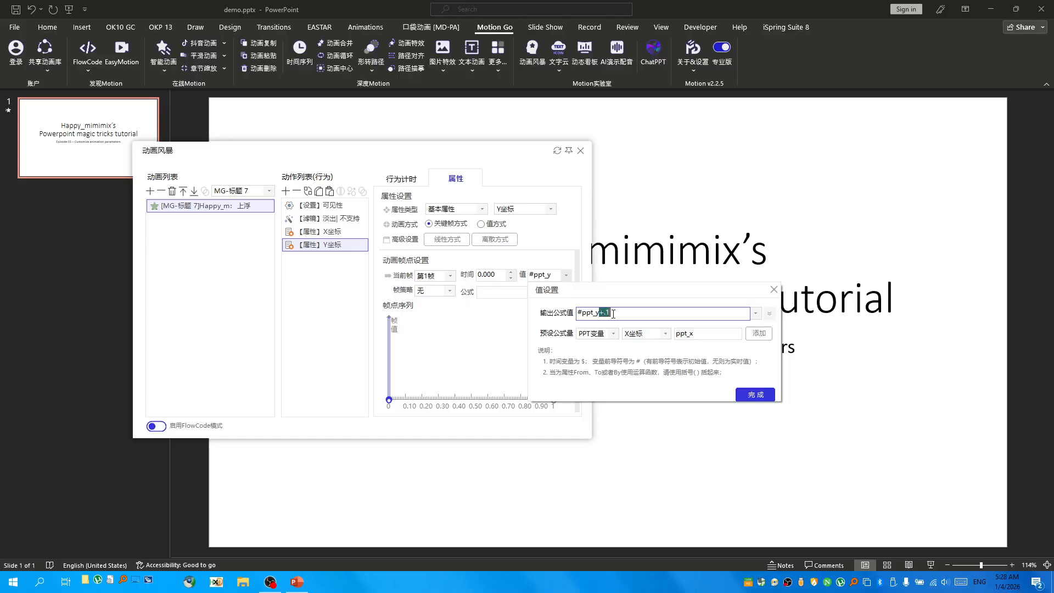
pyautogui.click(616, 313)
pyautogui.click(774, 289)
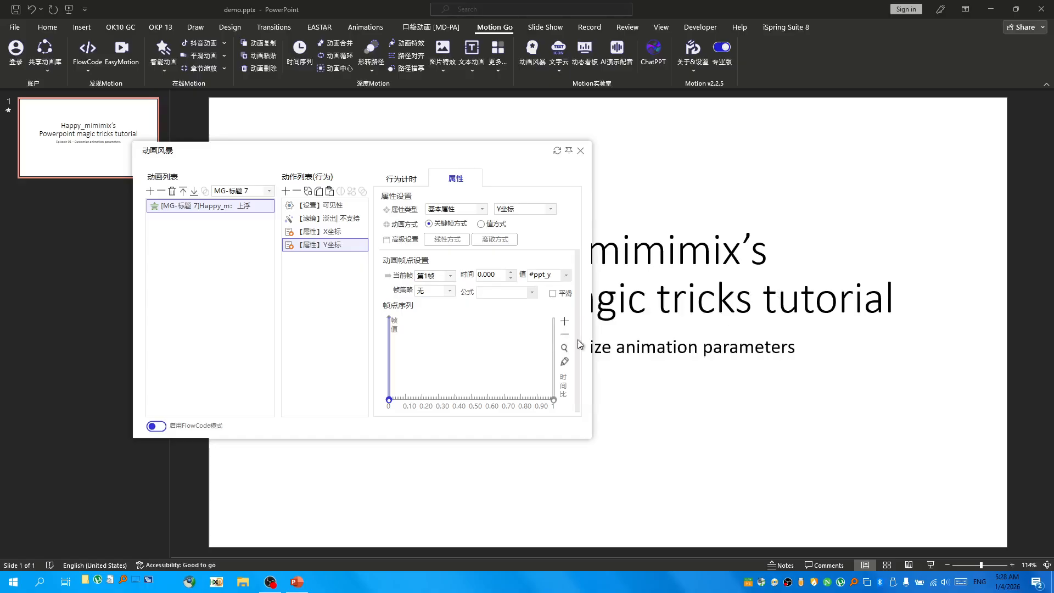
pyautogui.click(553, 332)
pyautogui.click(566, 274)
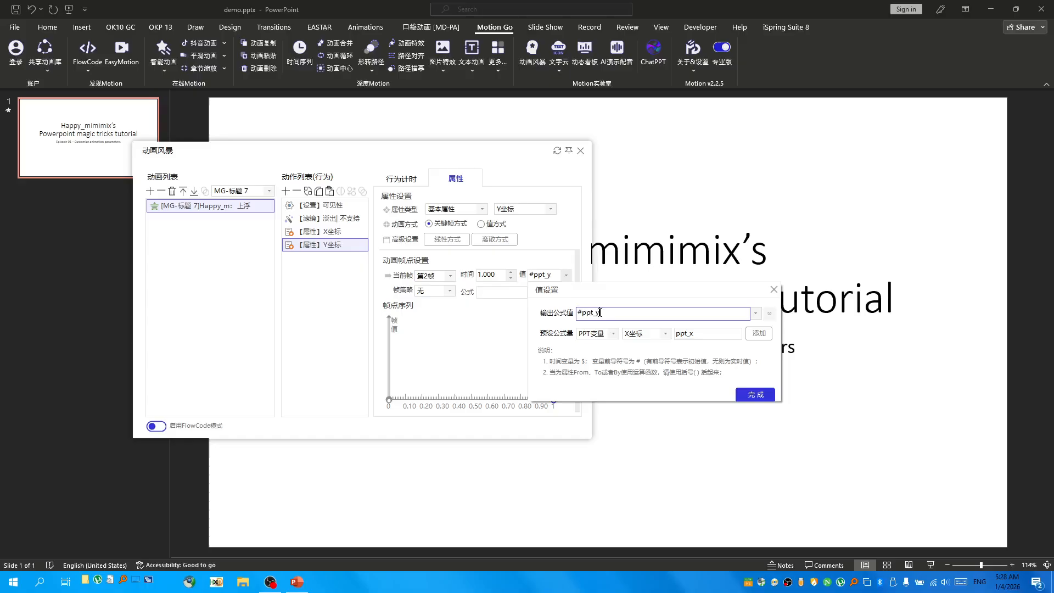
pyautogui.click(774, 289)
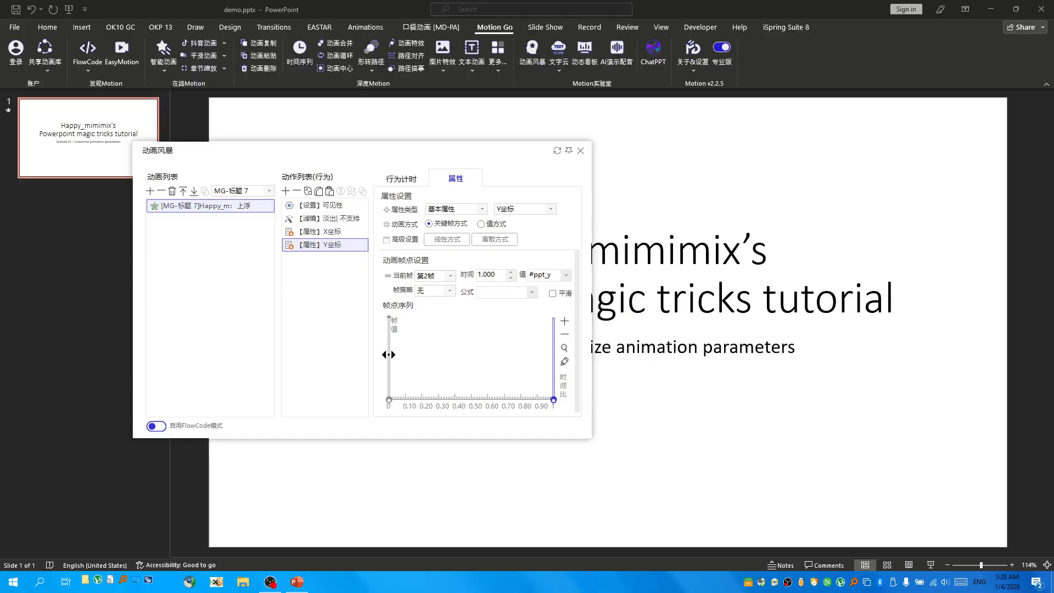
# Step: Set the value formula of the Y-coordinate behaviour's first keyframe to #ppt_y
pyautogui.click(389, 353)
pyautogui.click(568, 278)
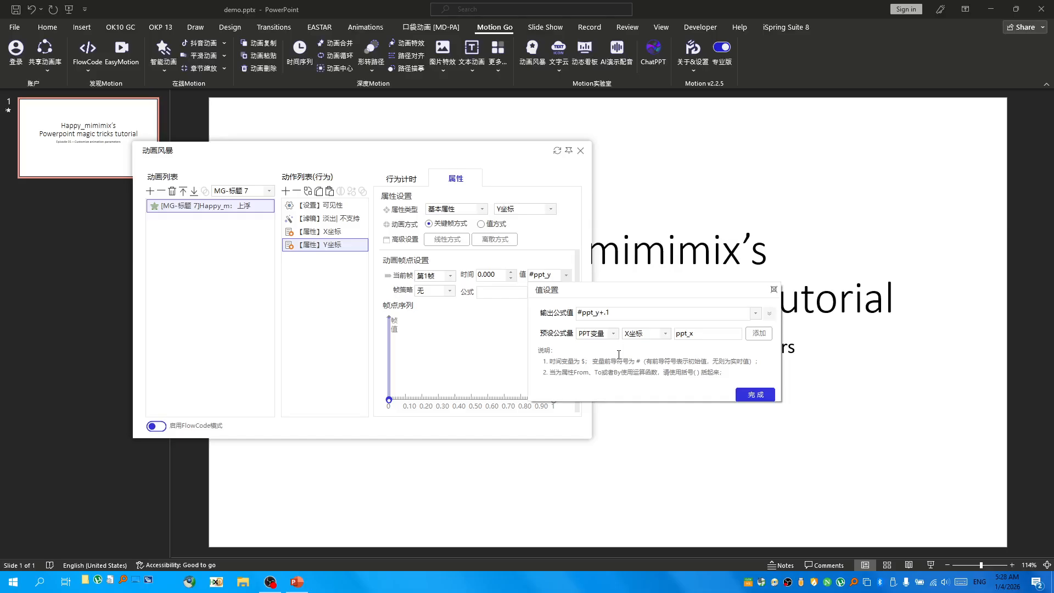
pyautogui.click(627, 311)
pyautogui.moveTo(613, 312); pyautogui.dragTo(599, 312)
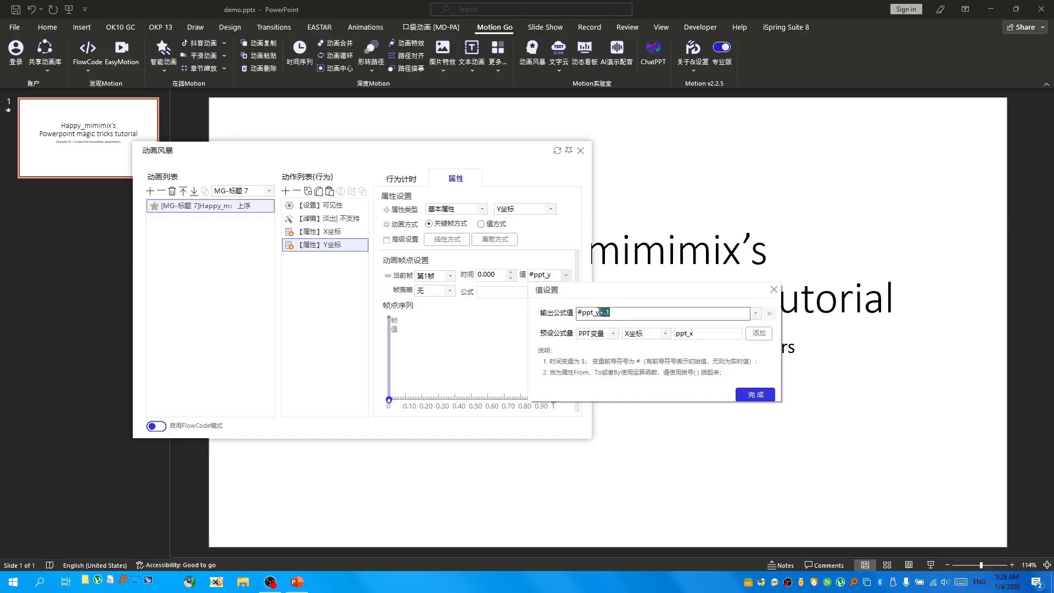
pyautogui.press('BackSpace')
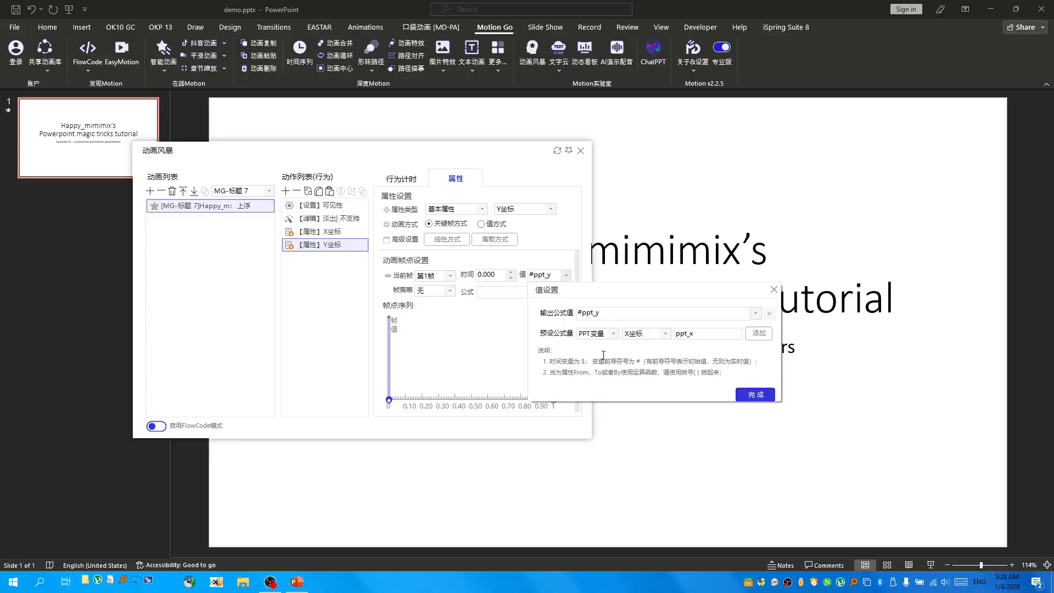
pyautogui.click(752, 396)
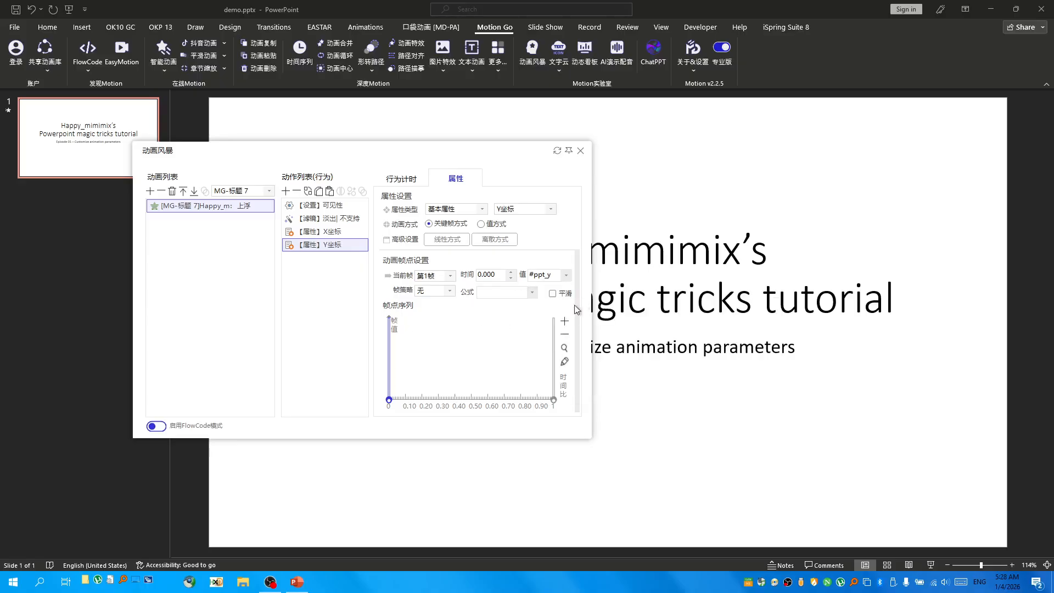
pyautogui.click(554, 343)
# Step: Set the value formula of the X-coordinate behaviour's first keyframe to #ppt_x+.1
pyautogui.click(321, 233)
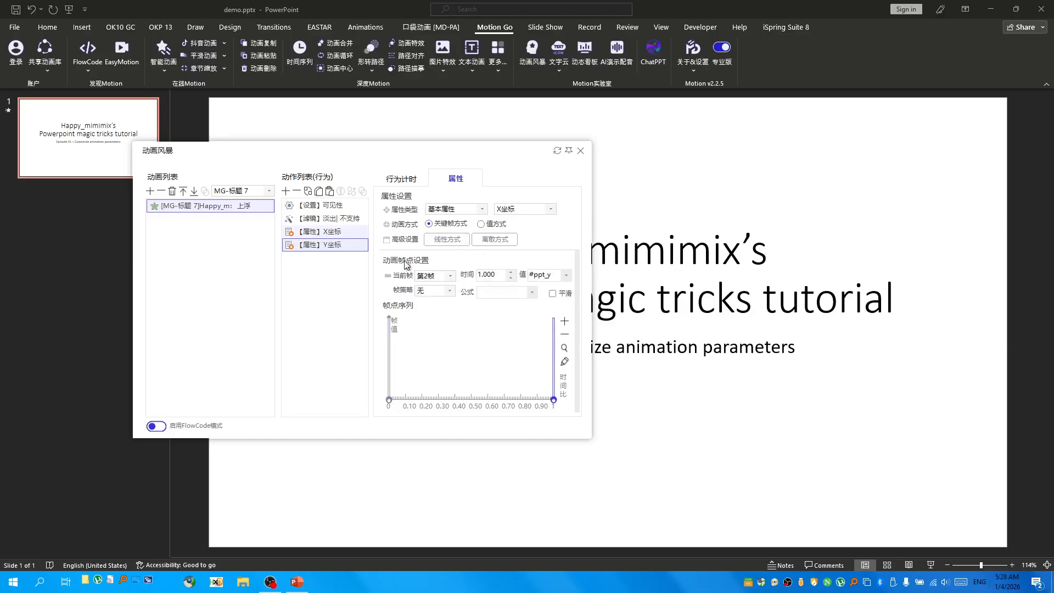
pyautogui.click(567, 276)
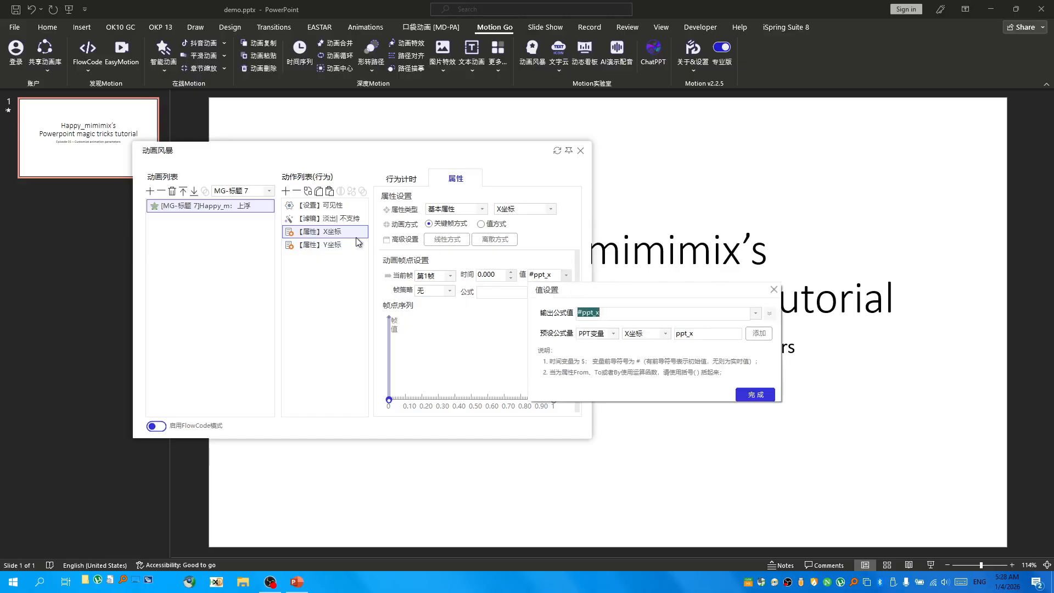
pyautogui.click(611, 315)
pyautogui.click(755, 395)
# Step: Check the value formulas of the X-coordinate behaviour's second and first keyframes
pyautogui.click(554, 328)
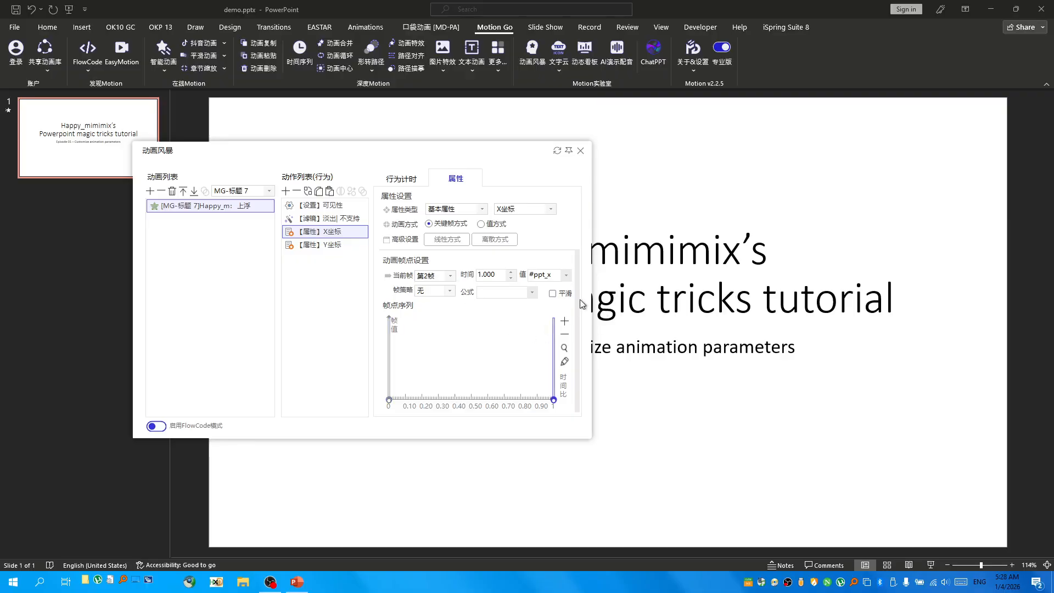
pyautogui.click(566, 274)
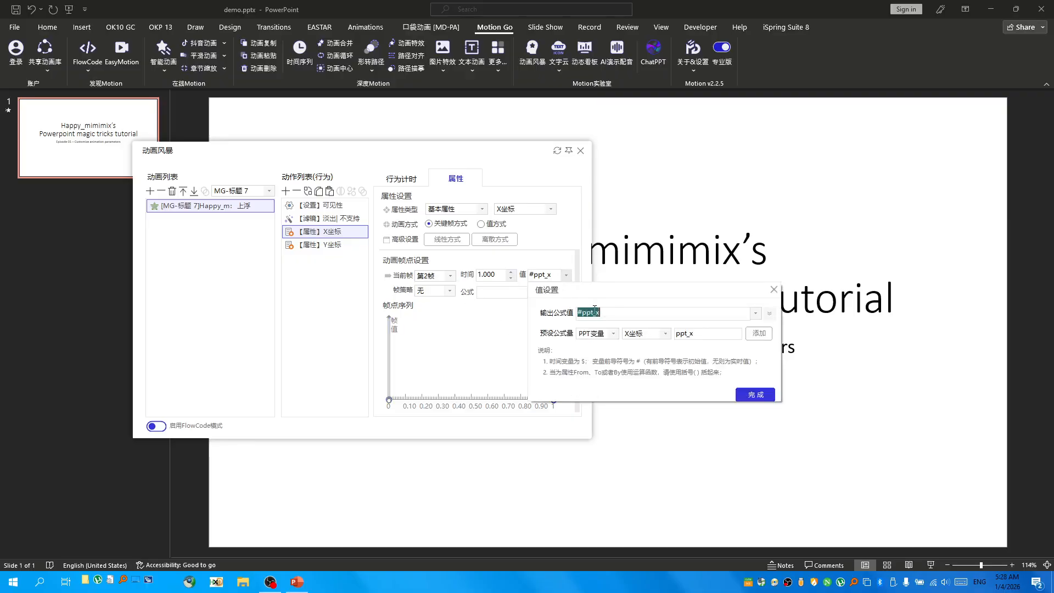
pyautogui.click(774, 290)
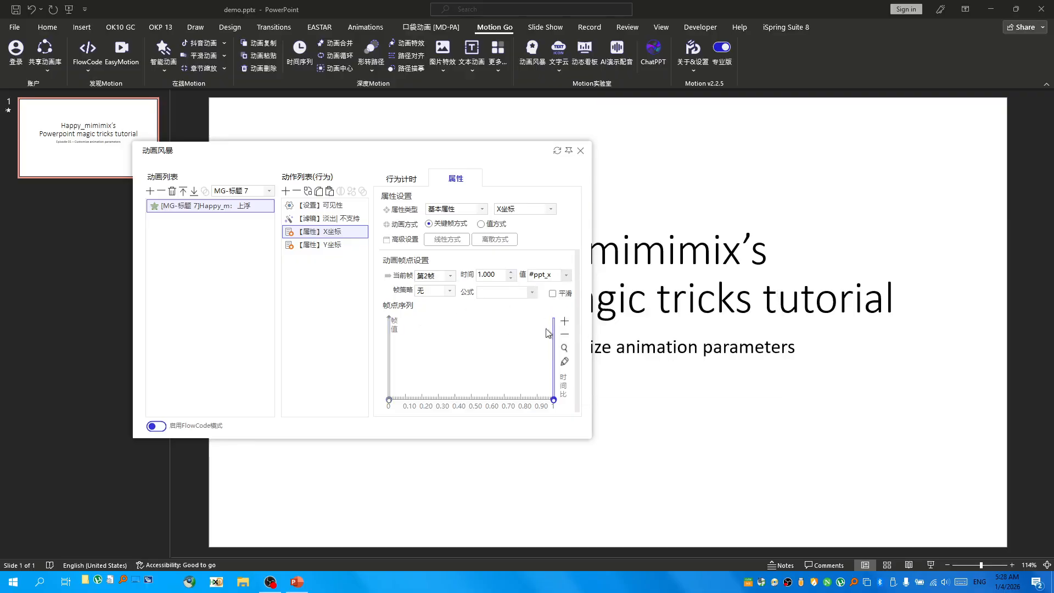
pyautogui.click(388, 344)
pyautogui.click(566, 275)
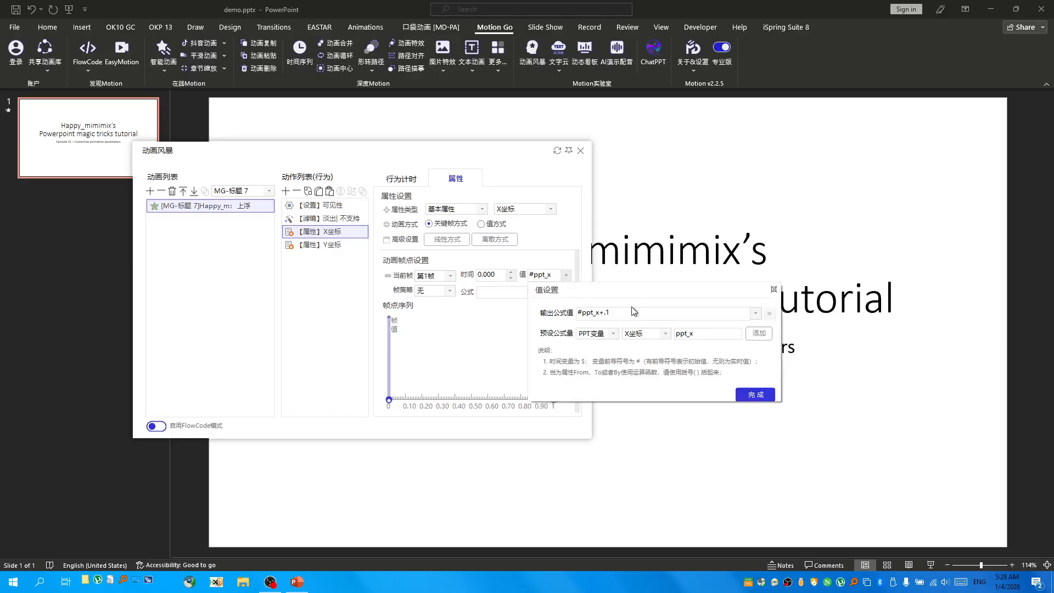
# Step: Check the value formula of the X-coordinate behaviour's second keyframe and close the formula settings without changes
pyautogui.click(774, 289)
pyautogui.click(554, 330)
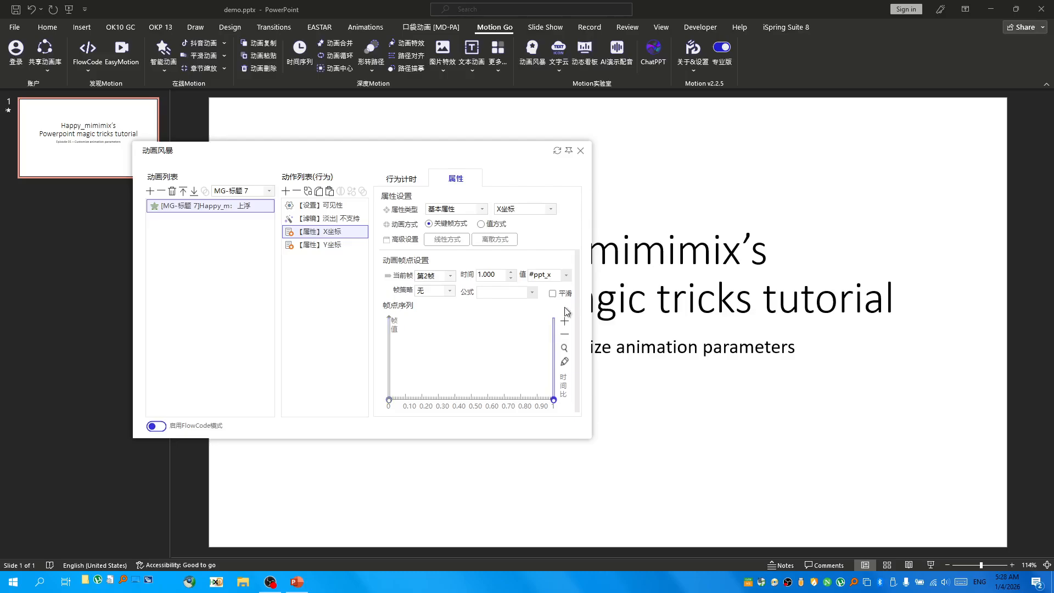
pyautogui.click(566, 275)
pyautogui.click(626, 314)
pyautogui.hotkey('ctrl', 'a')
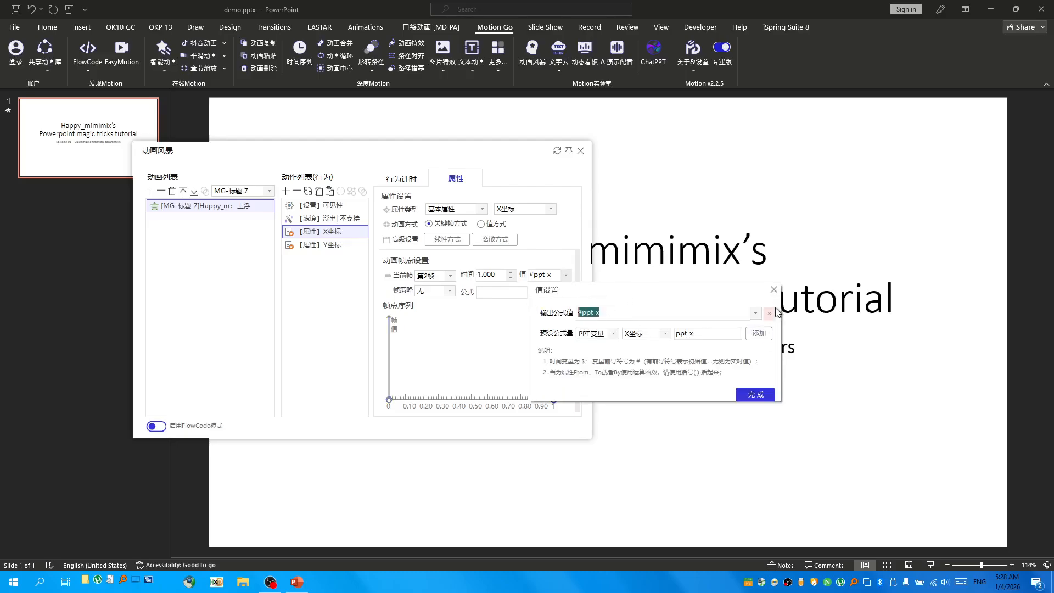
pyautogui.click(774, 289)
pyautogui.click(305, 305)
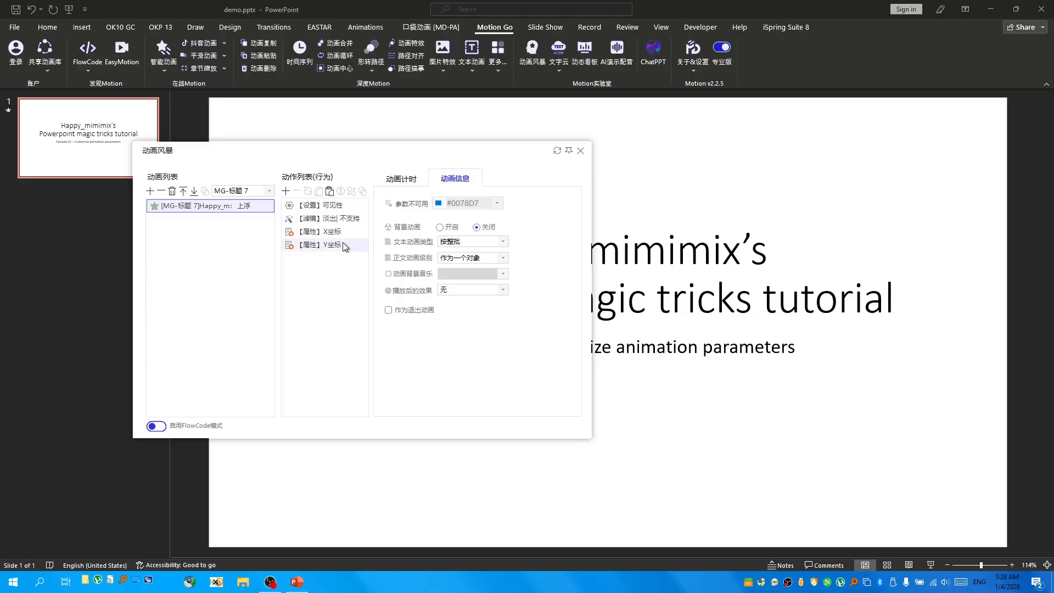
# Step: Review the properties of the X-coordinate behaviour and the fade filter behaviour in the title's Float In animation
pyautogui.click(322, 232)
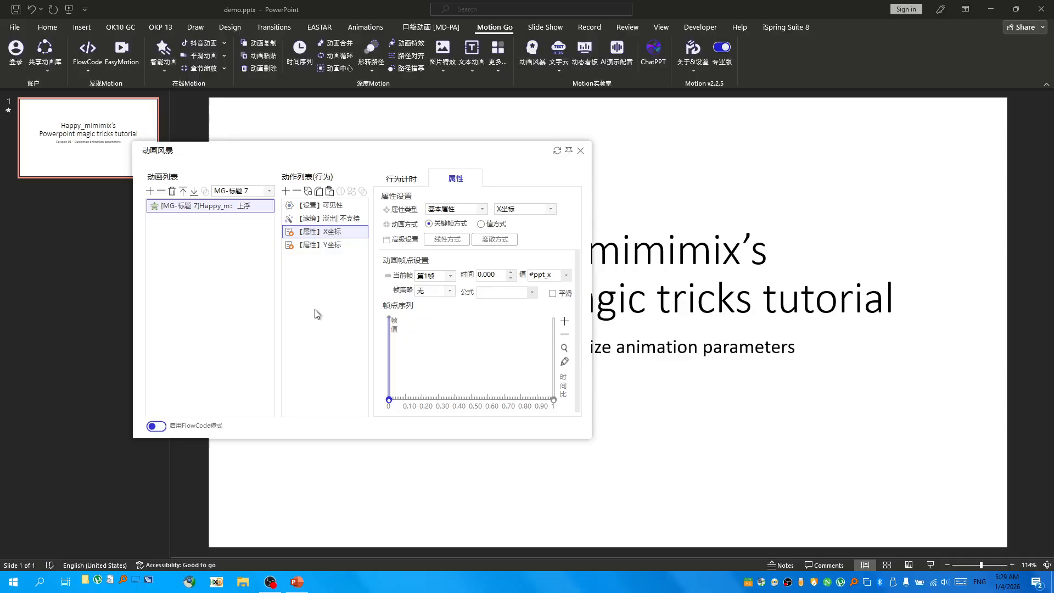
pyautogui.click(346, 219)
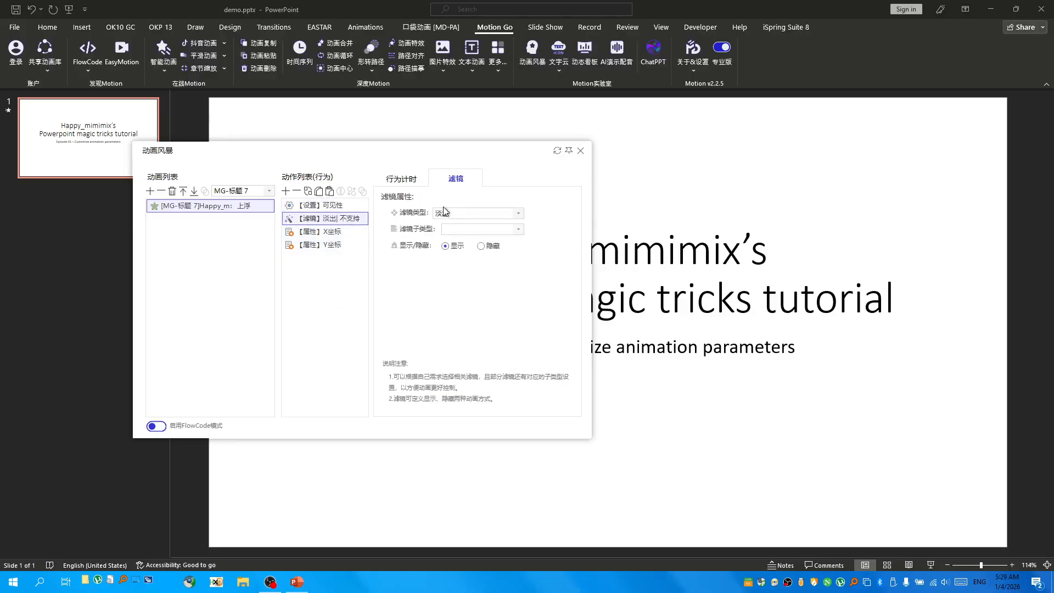
pyautogui.click(329, 294)
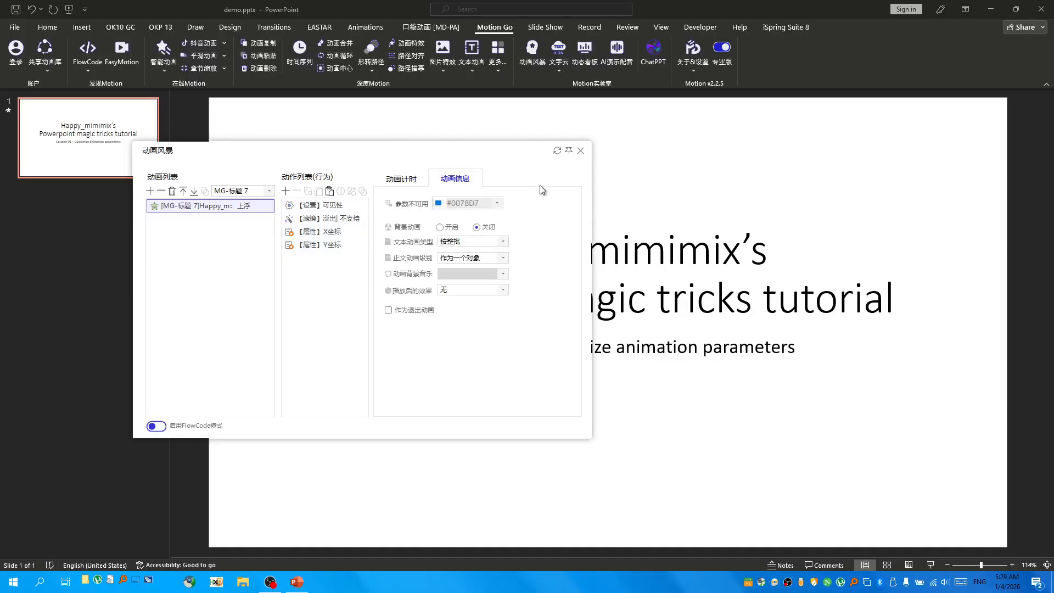
# Step: Close the animation editor and play the slide in Reading View to preview the customized title animation
pyautogui.click(580, 150)
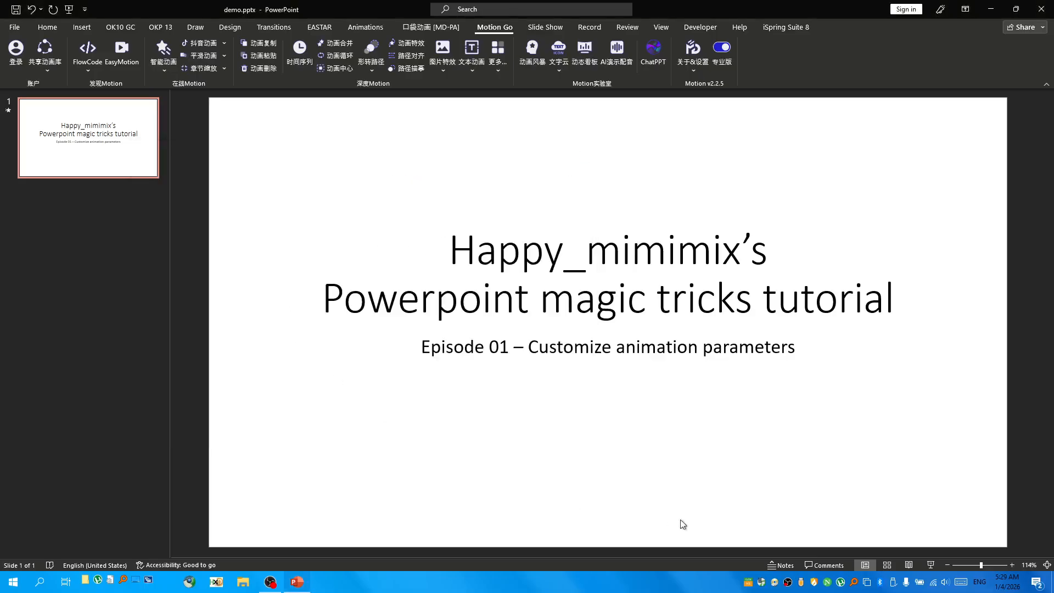
pyautogui.click(910, 565)
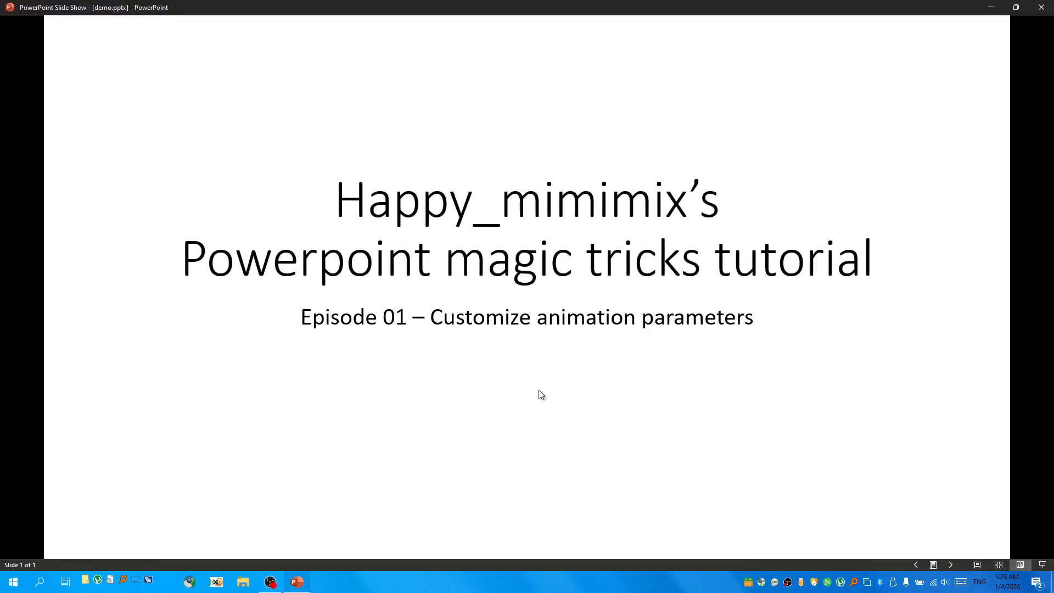